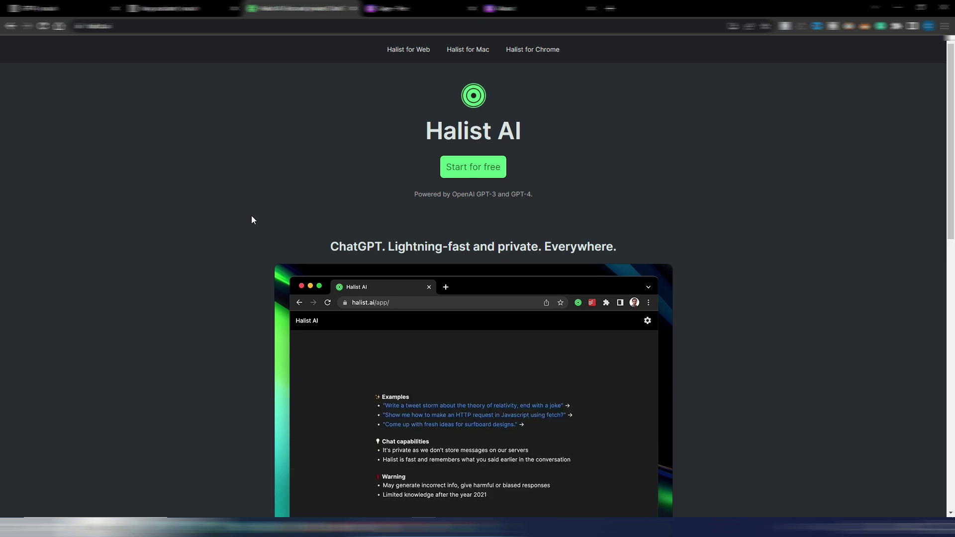
Step: Skim the Halist AI landing page, then switch to Ora's GPT4 YouTube-ideas chat
scroll(252, 216, down, 7)
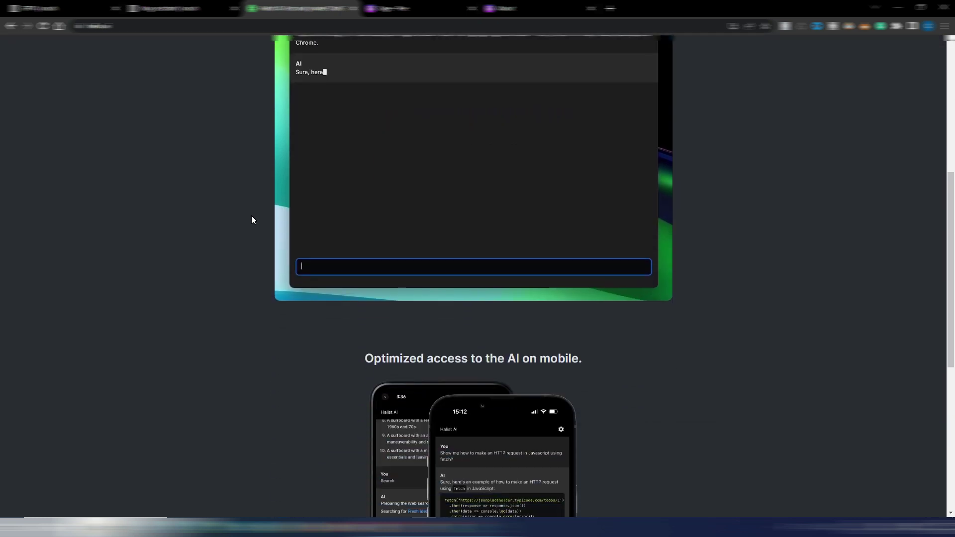
scroll(251, 216, up, 1)
scroll(251, 216, up, 6)
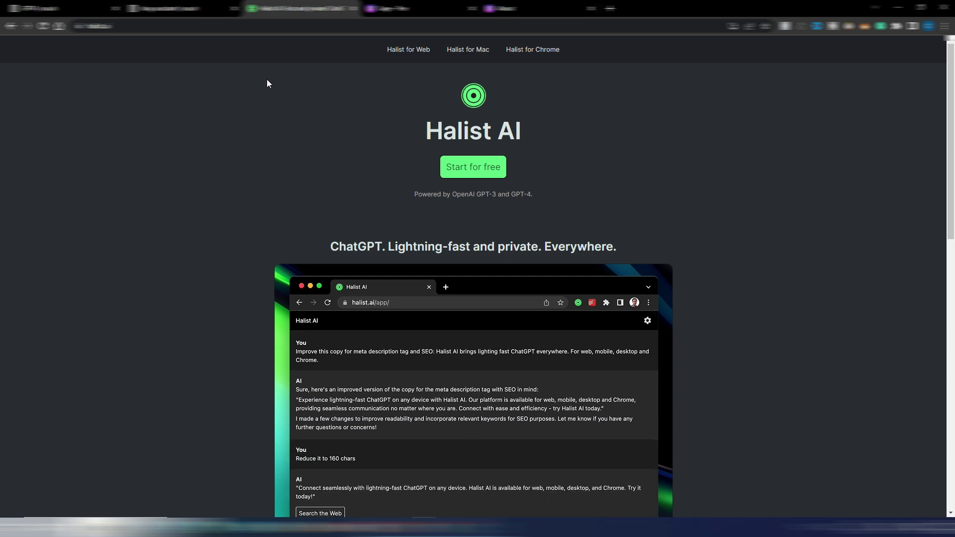
click(55, 9)
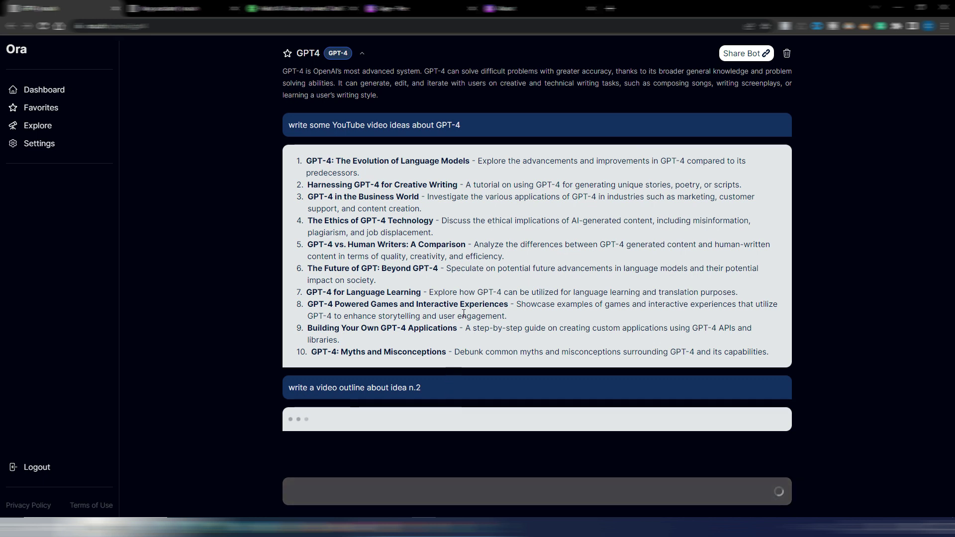
double_click(306, 184)
drag(382, 179, 461, 185)
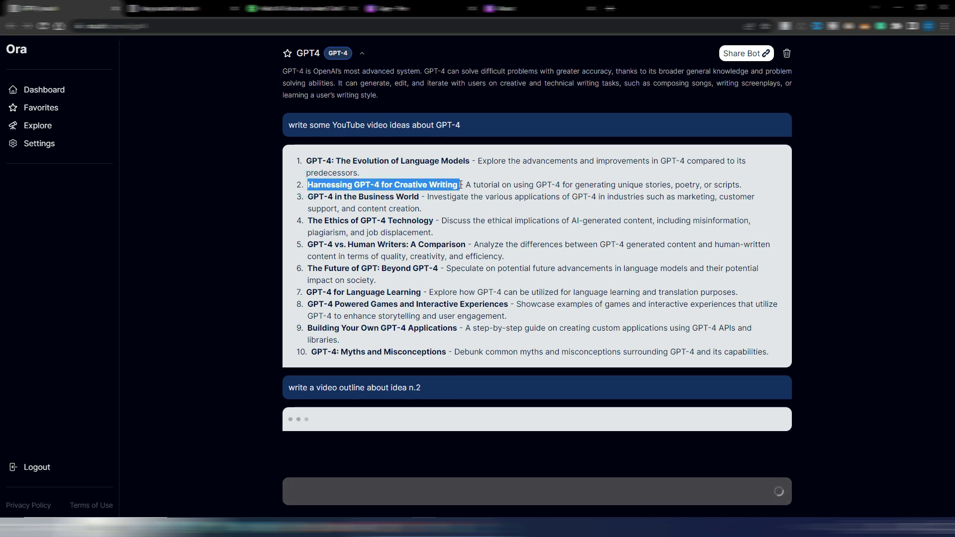
click(498, 246)
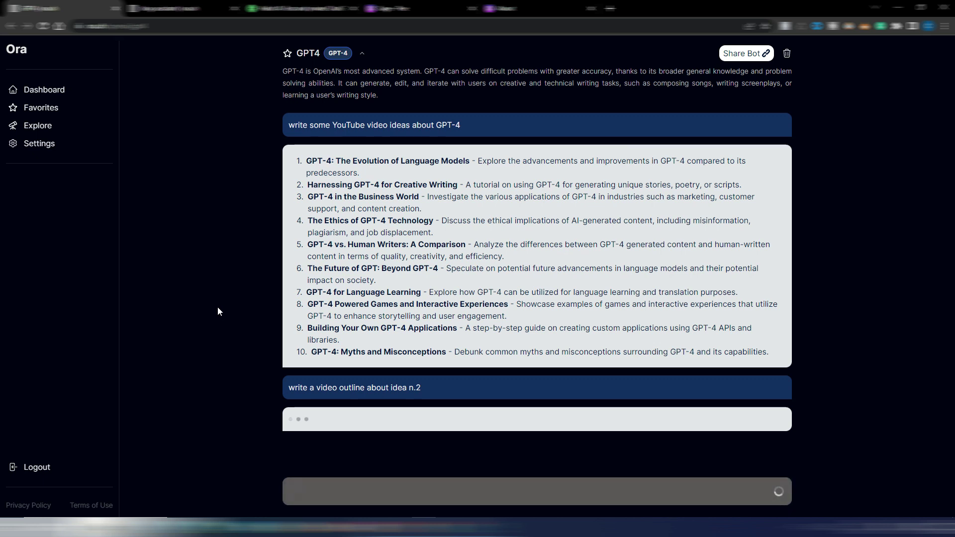
Step: Look over Ora's chatbot Dashboard and blog assistant chat, then return to the GPT4 chat
click(169, 8)
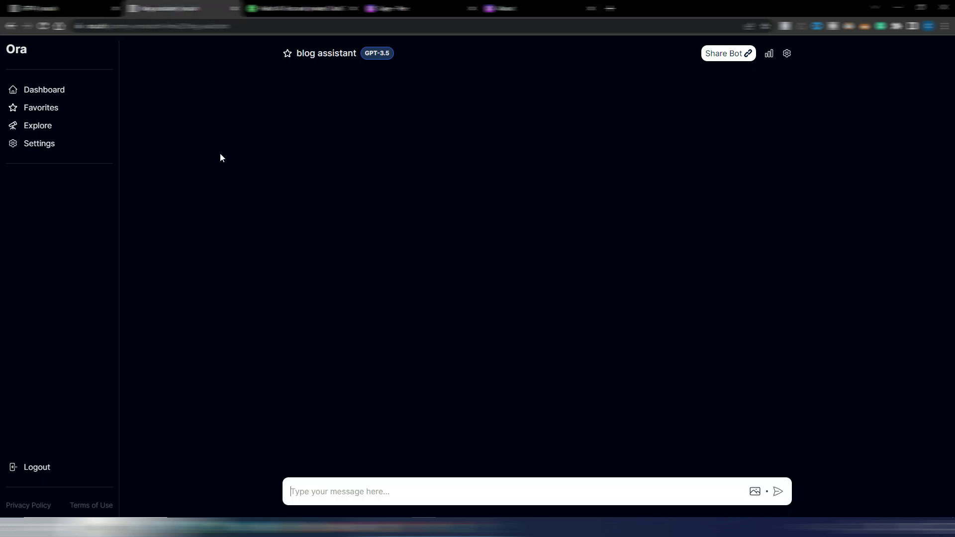
click(51, 92)
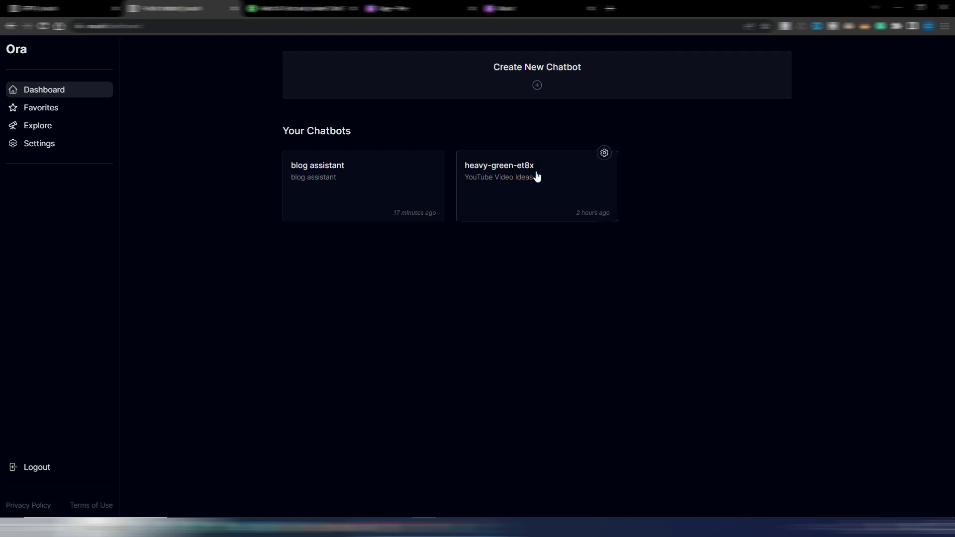
click(326, 173)
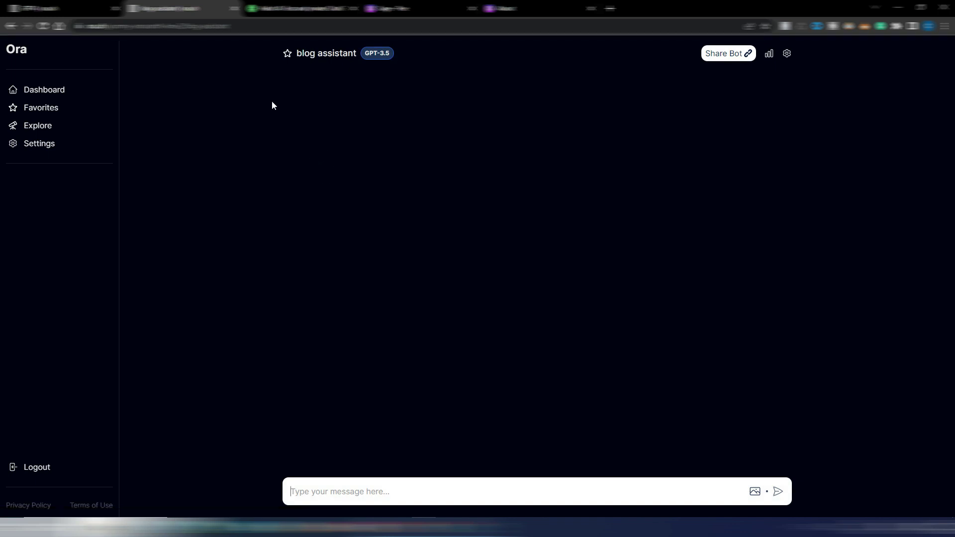
key(ctrl+shift+Tab)
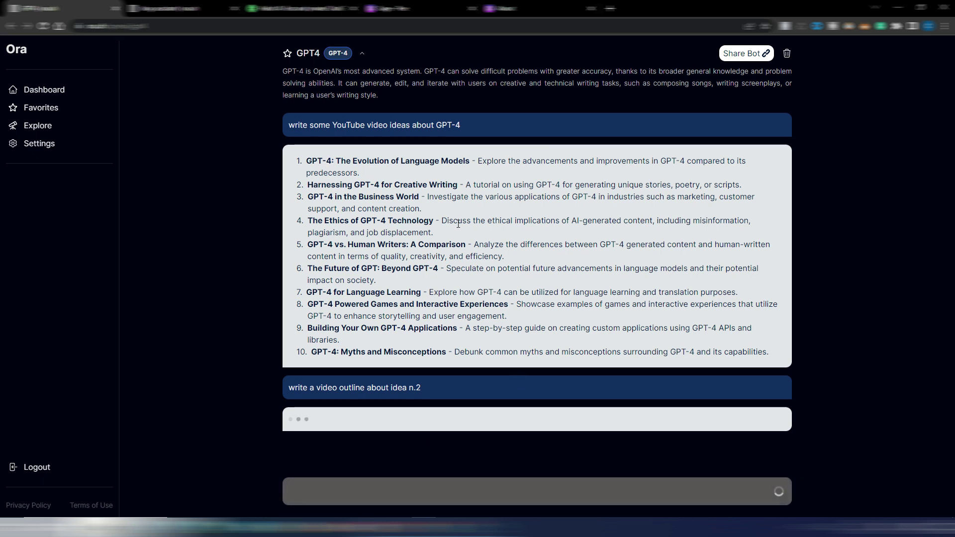
Step: Open Halist Pricing from the landing page footer: Free $0, Starter $4, Pro $9 monthly
click(298, 9)
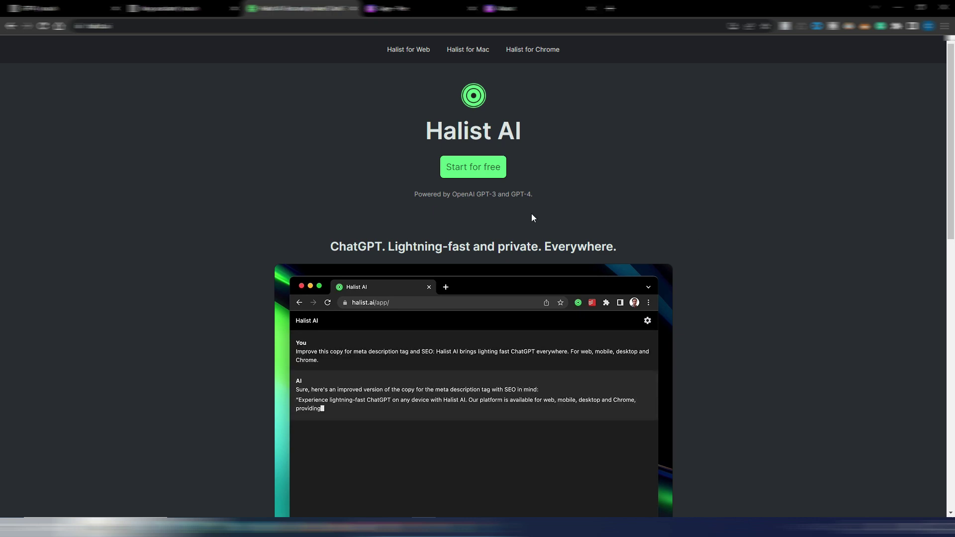
scroll(775, 384, down, 2)
scroll(775, 386, down, 10)
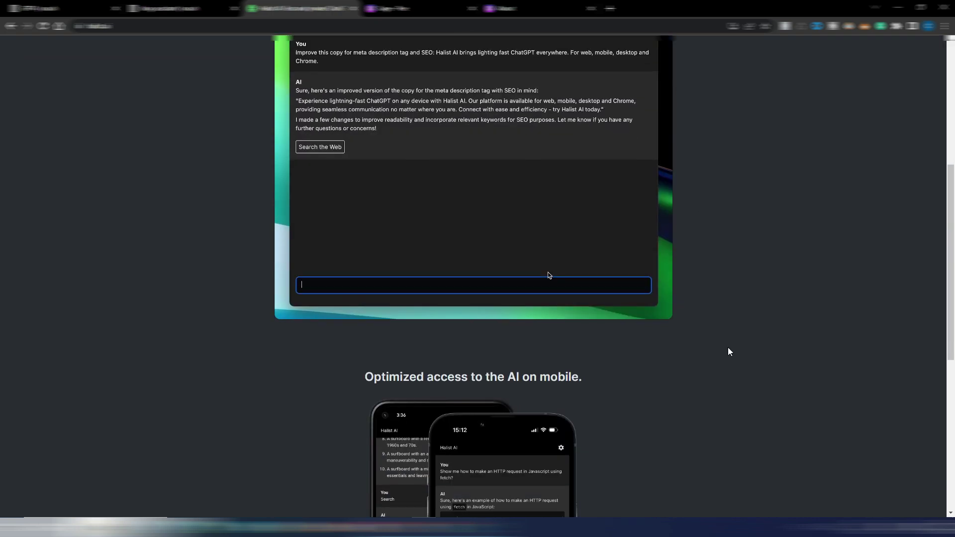
click(404, 470)
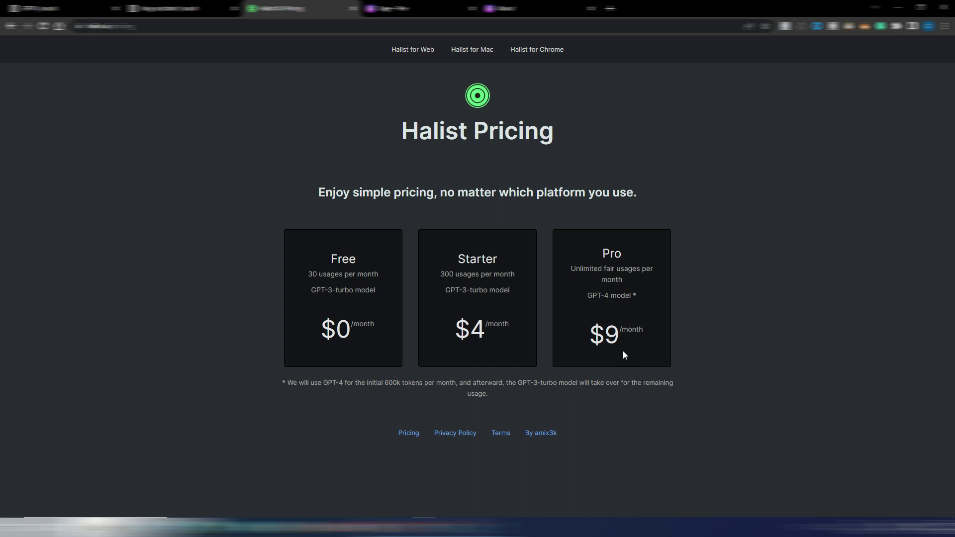
drag(568, 267, 662, 285)
click(584, 292)
drag(386, 383, 456, 382)
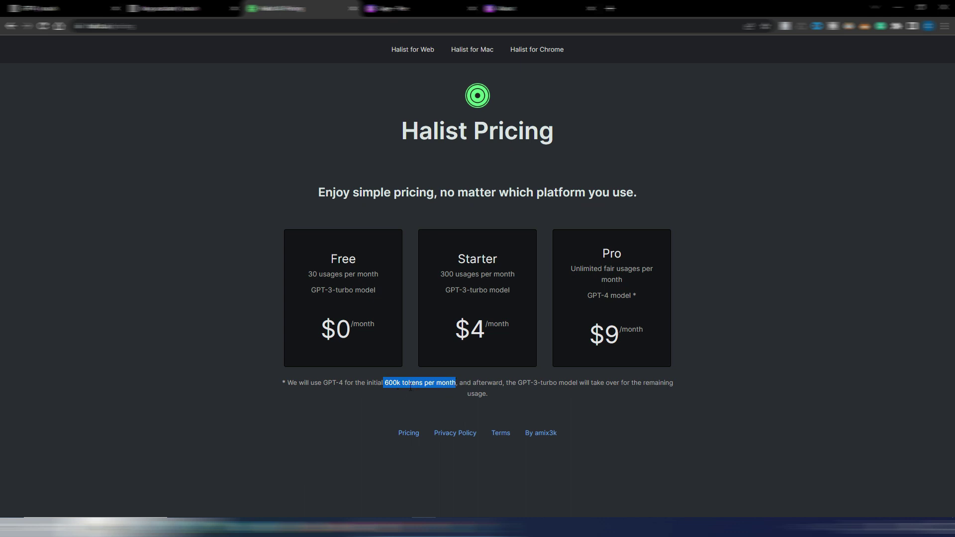
click(632, 402)
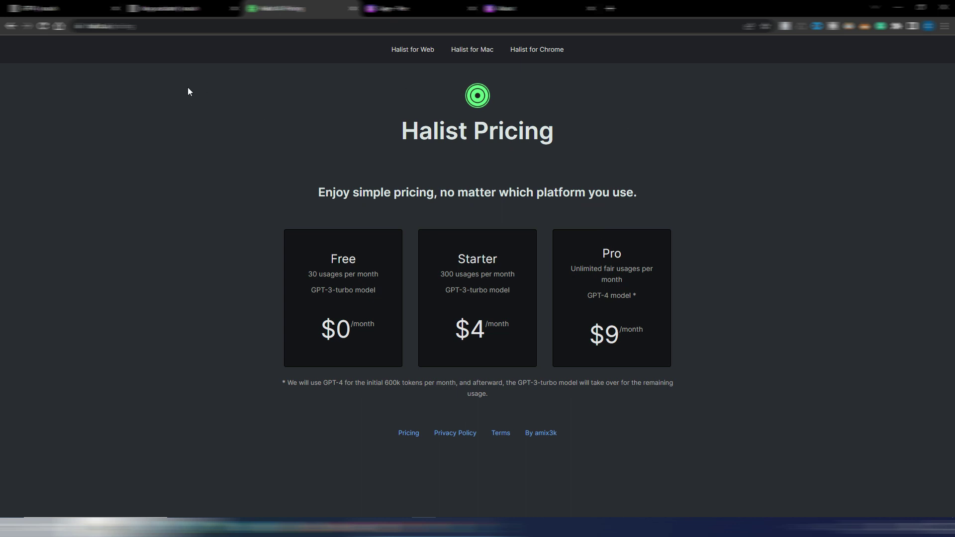
Step: Visit the Halist macOS app page, then open the Pricing page from its footer
click(417, 52)
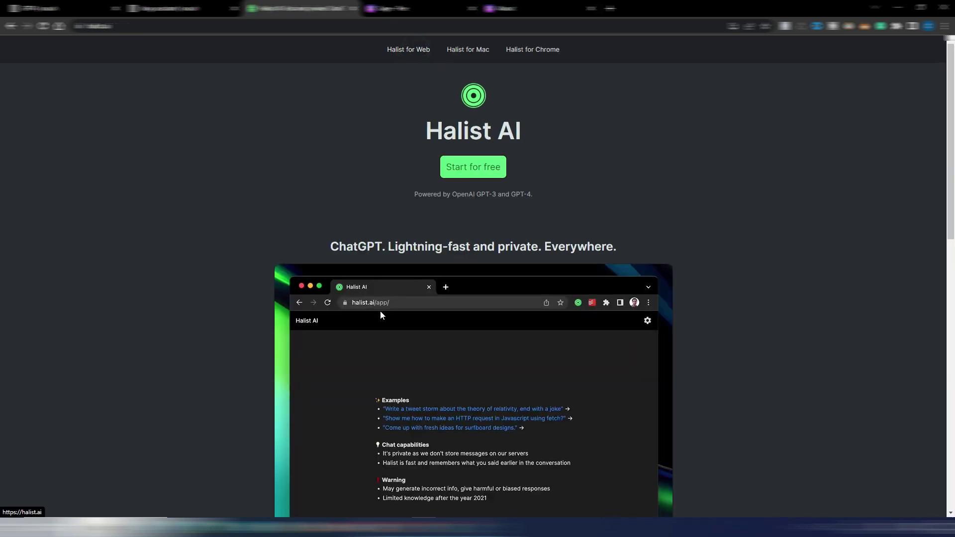
click(467, 49)
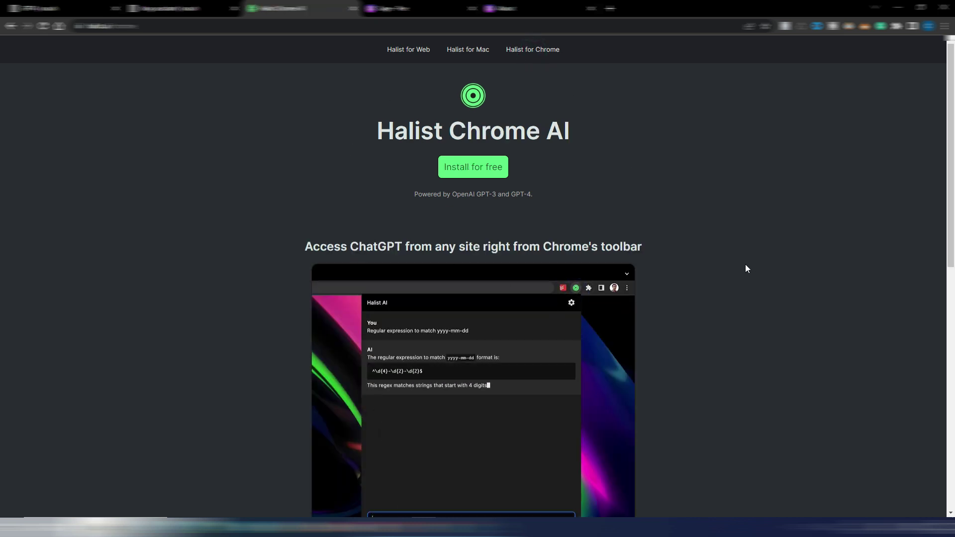
scroll(741, 257, down, 10)
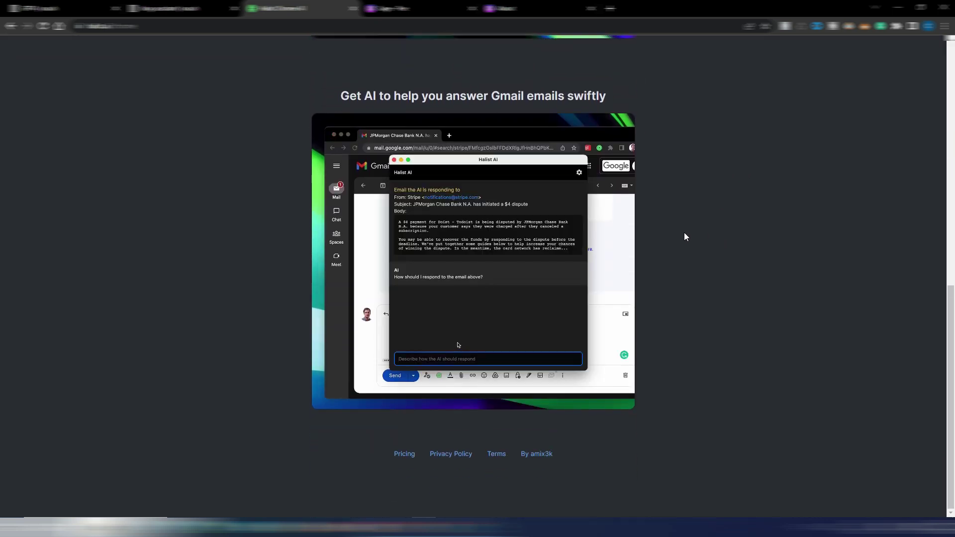
scroll(685, 236, up, 3)
scroll(685, 234, down, 3)
click(407, 458)
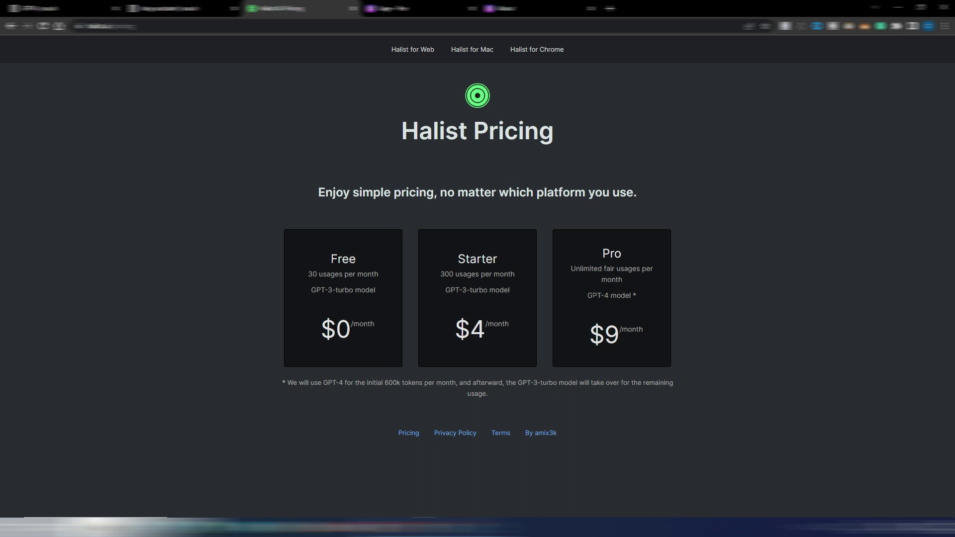
Step: Highlight the '600k tokens per month' allowance, then go to the Halist for Web page
drag(385, 383, 452, 382)
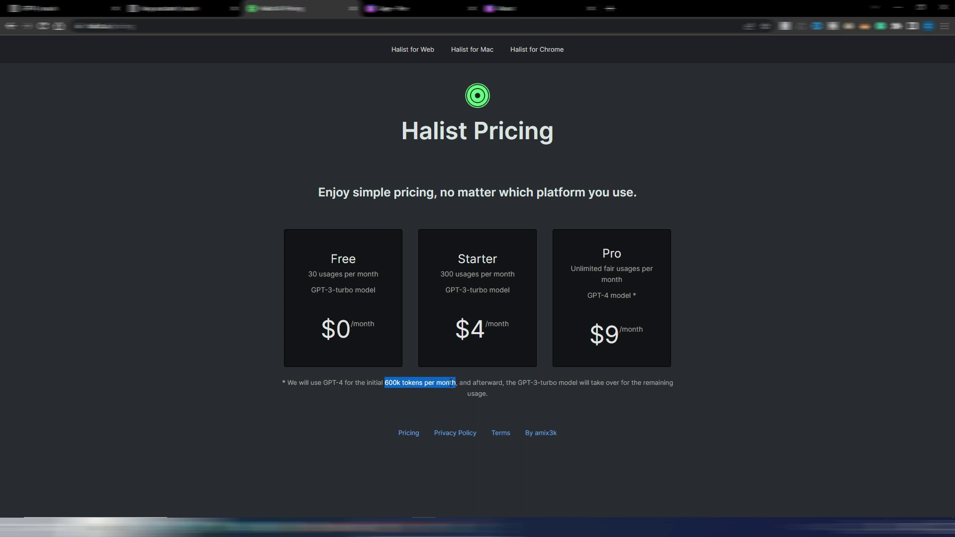
click(428, 50)
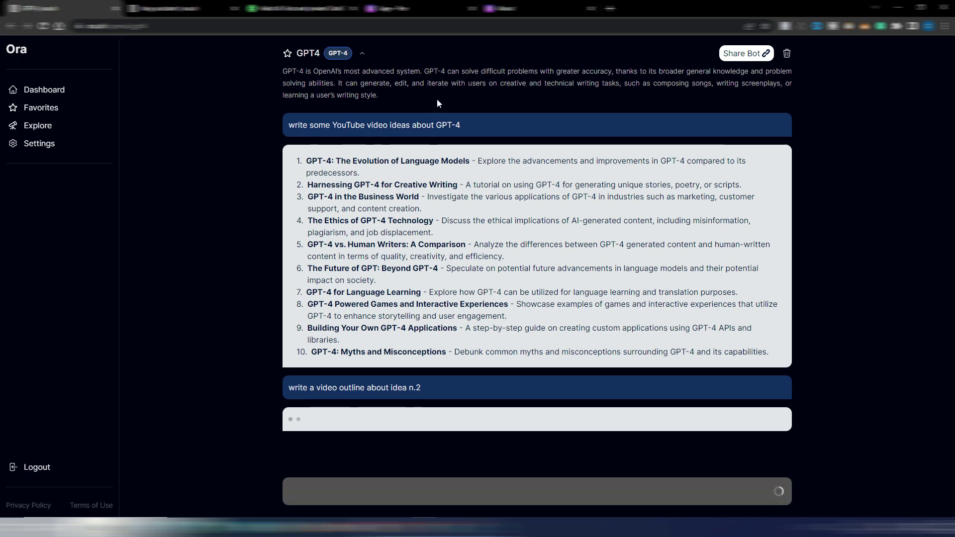
Step: Clear the GPT4 chat and ask for a blog introduction about AI changing the blogging industry
click(786, 53)
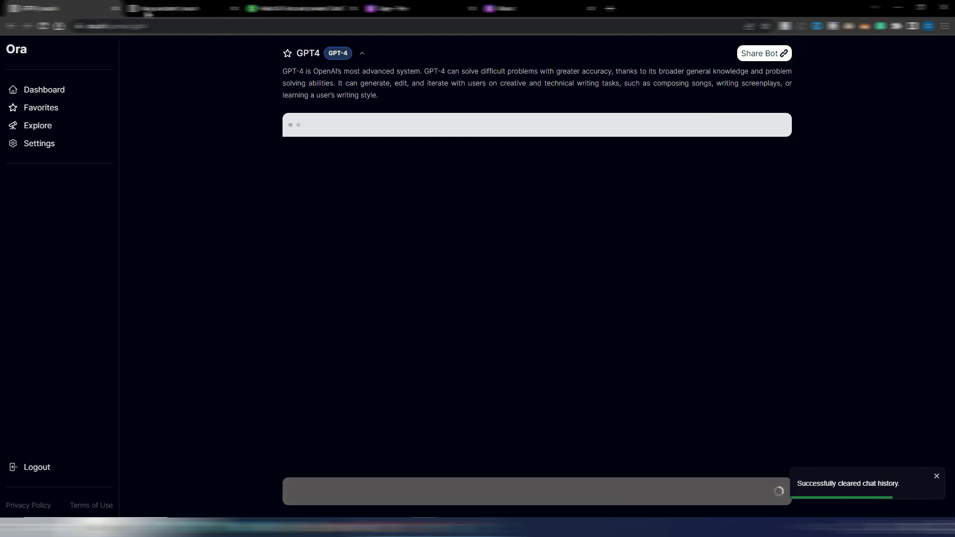
click(43, 26)
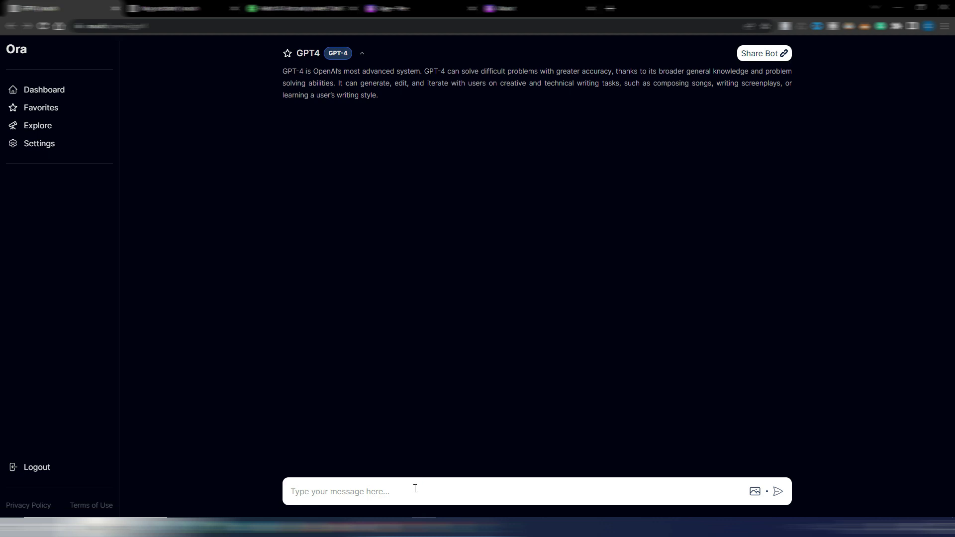
text(write a bl)
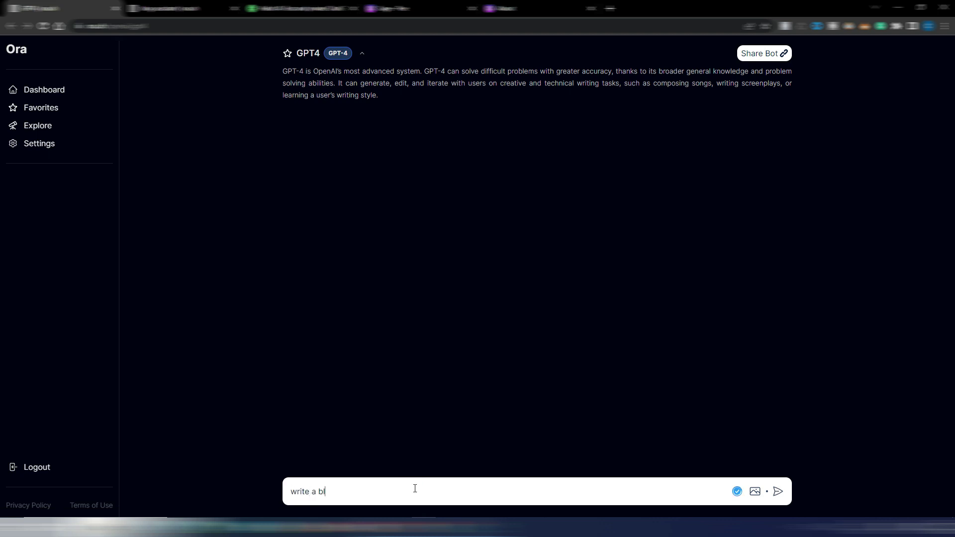
text(og introduction about how AI is changing the blogging industry)
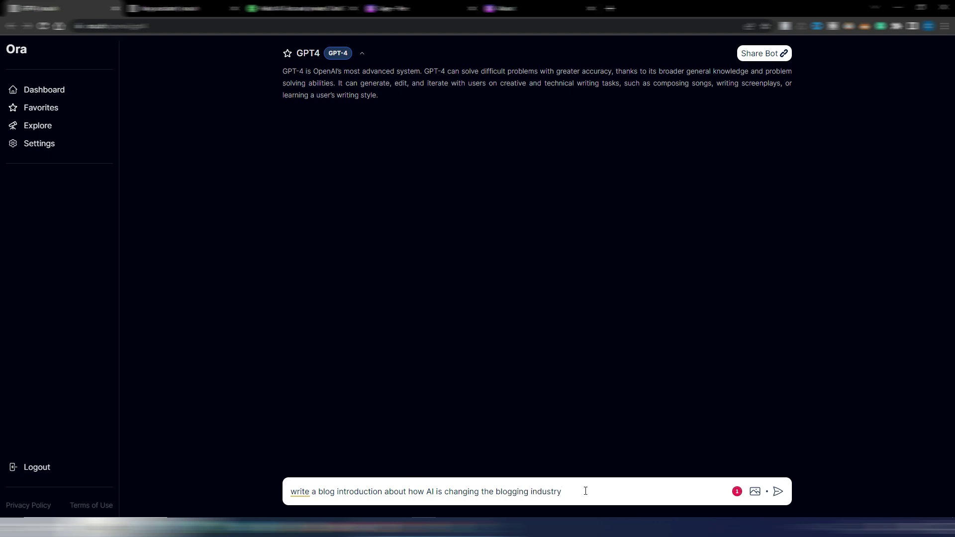
key(Return)
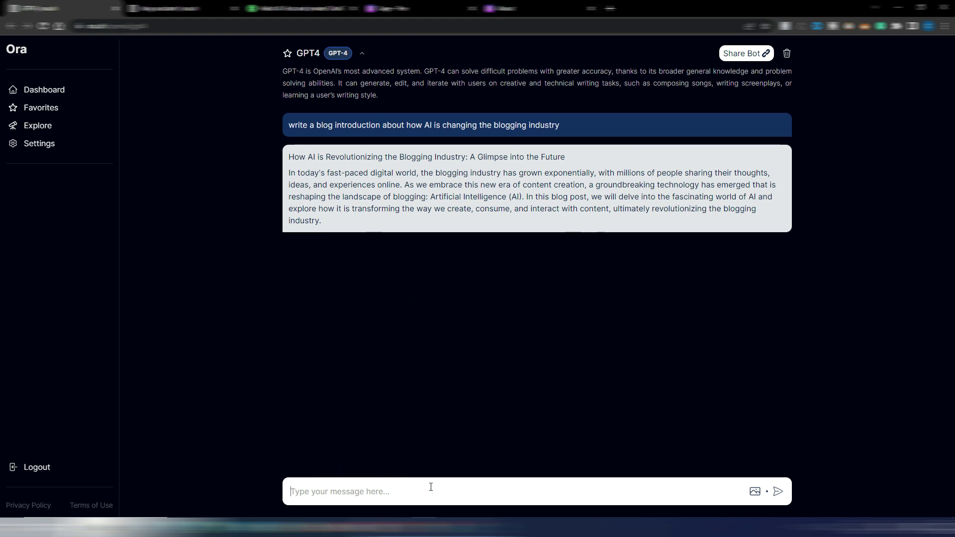
Step: Generate an image from the prompt 'a picture of a robot writing on a paper'
click(754, 493)
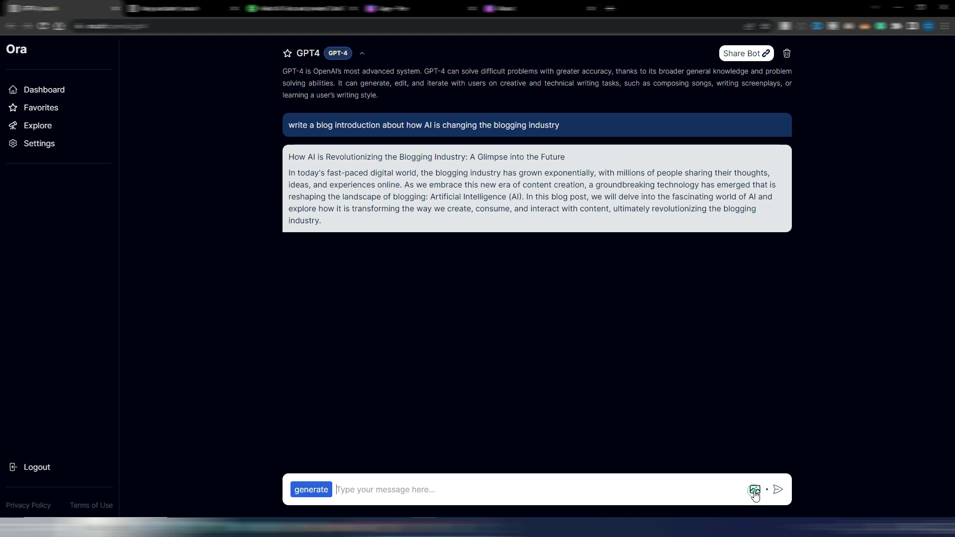
click(364, 488)
text(a picture of a robot writing on a paper)
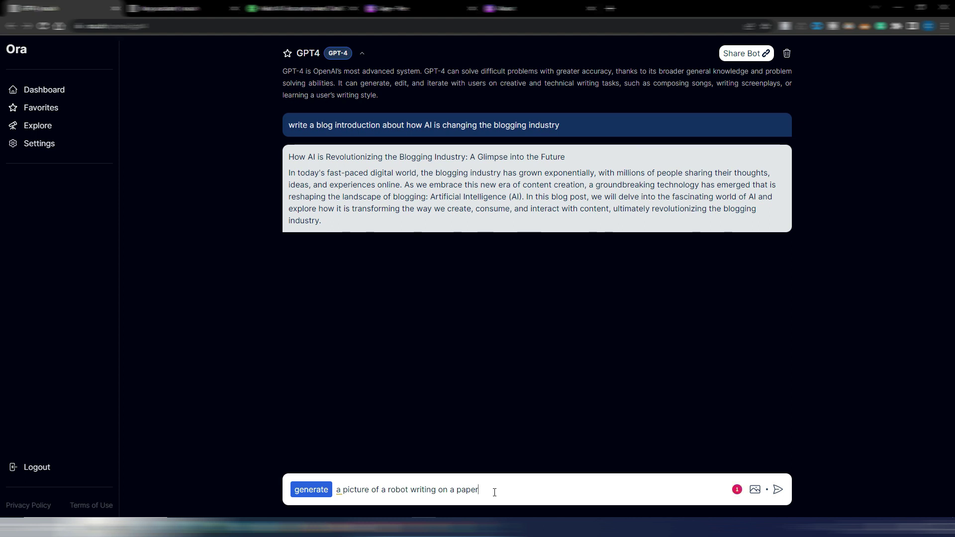
key(Return)
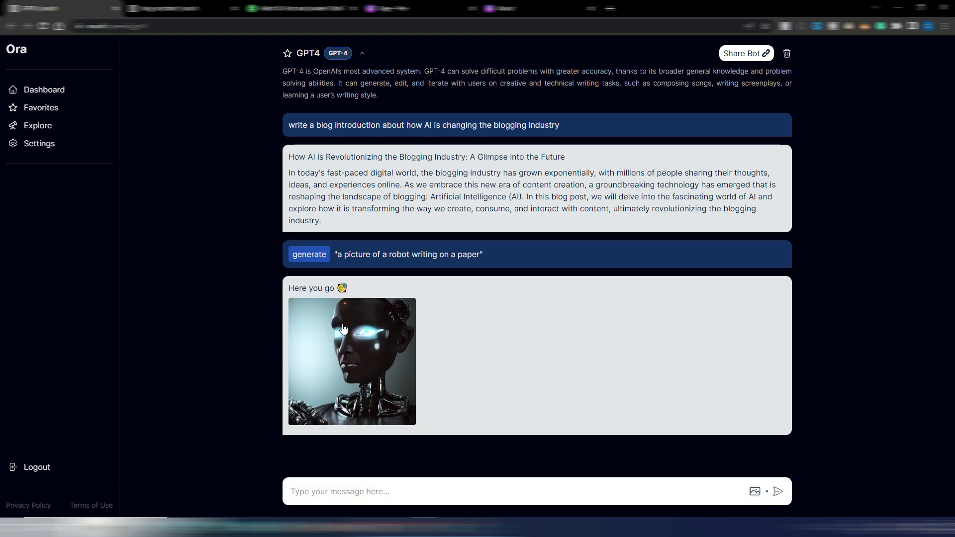
click(357, 351)
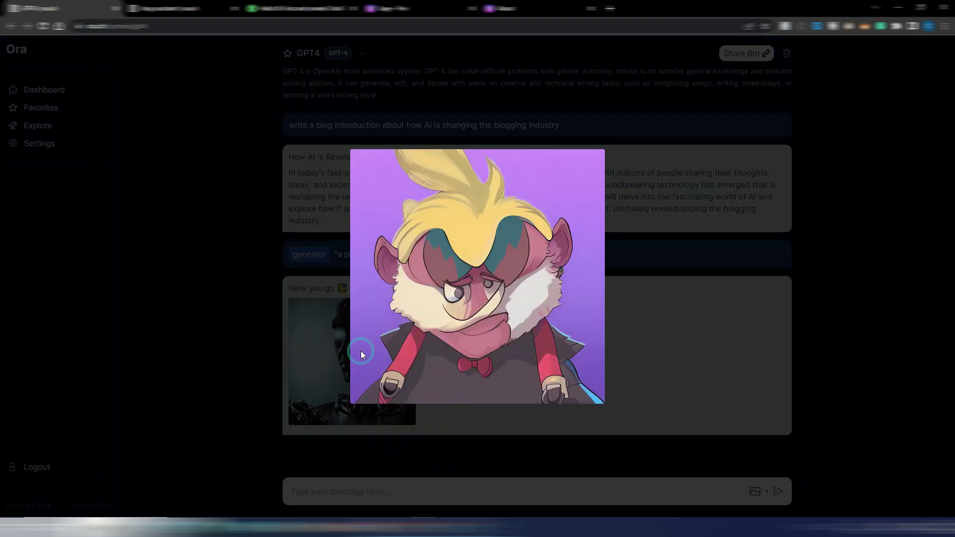
click(679, 338)
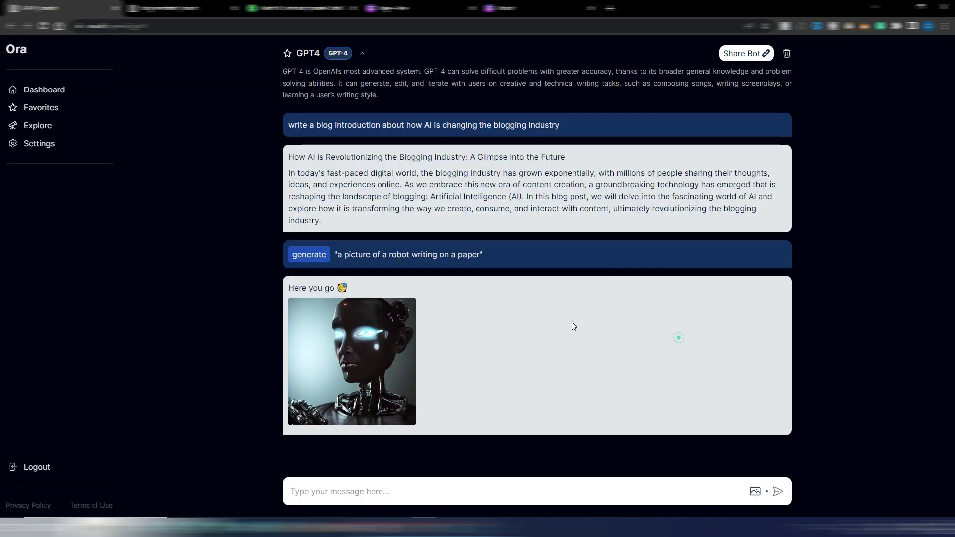
right_click(363, 340)
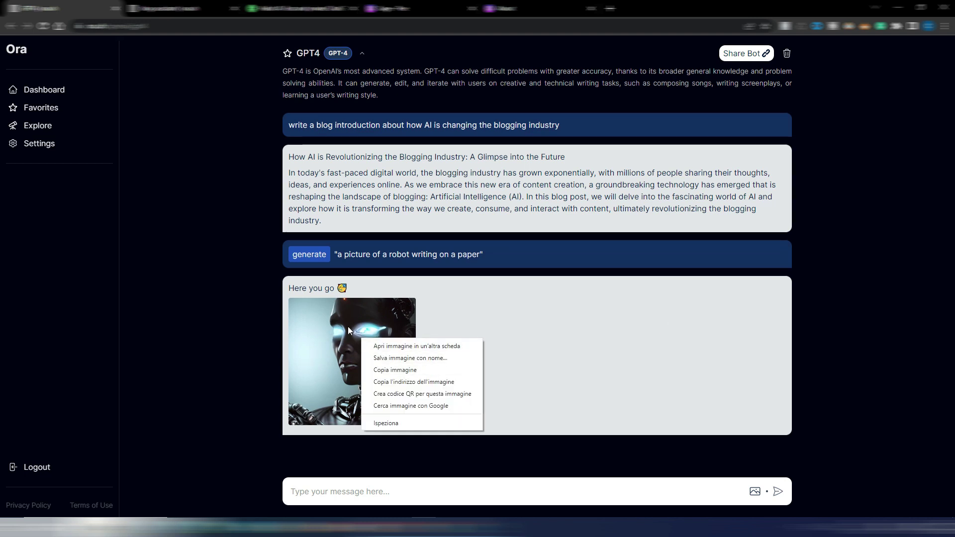
click(575, 324)
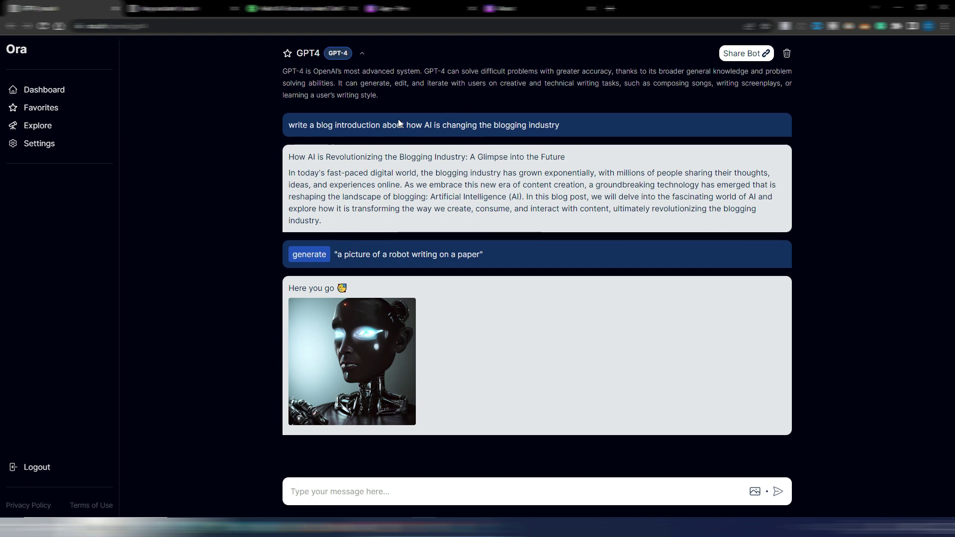
Step: Return to the Halist AI landing page with its ChatGPT demo
click(299, 8)
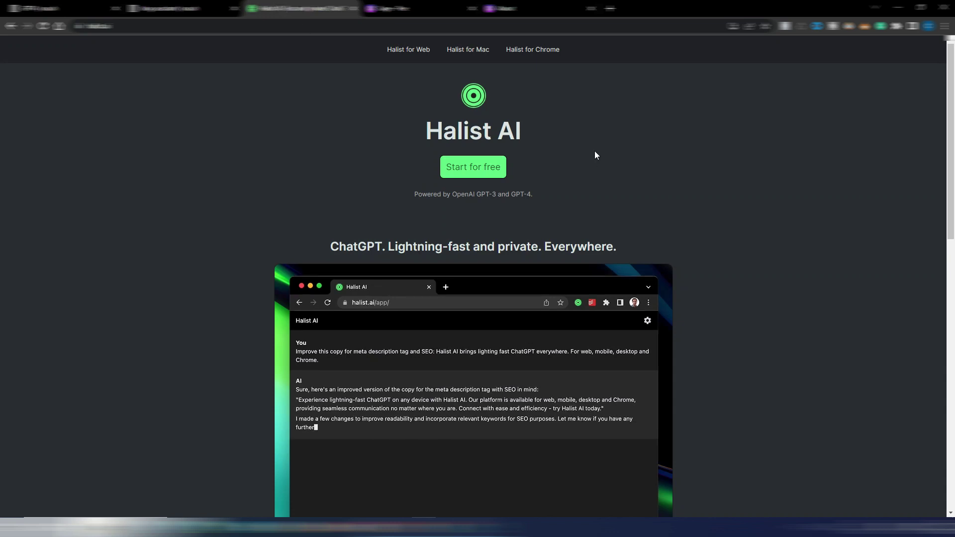